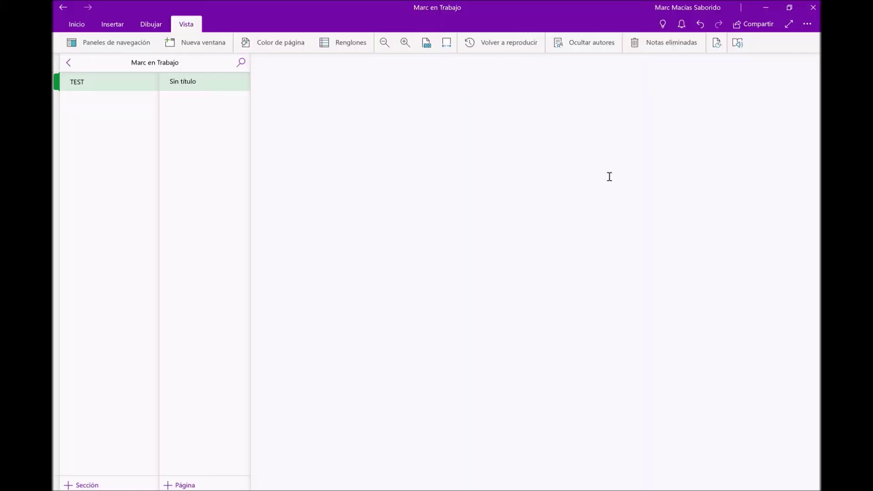
# Open the Insertar tab and the Matemáticas pane beside the empty 'Sin título' page.
pyautogui.click(112, 24)
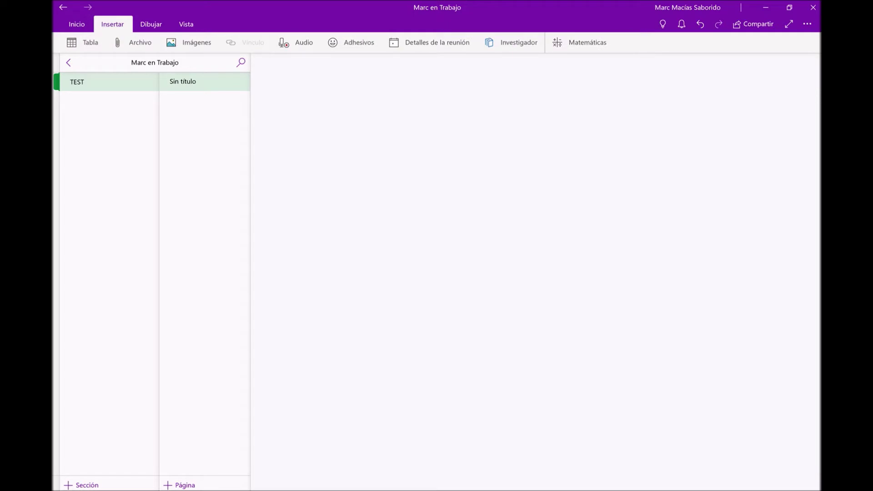
pyautogui.click(579, 42)
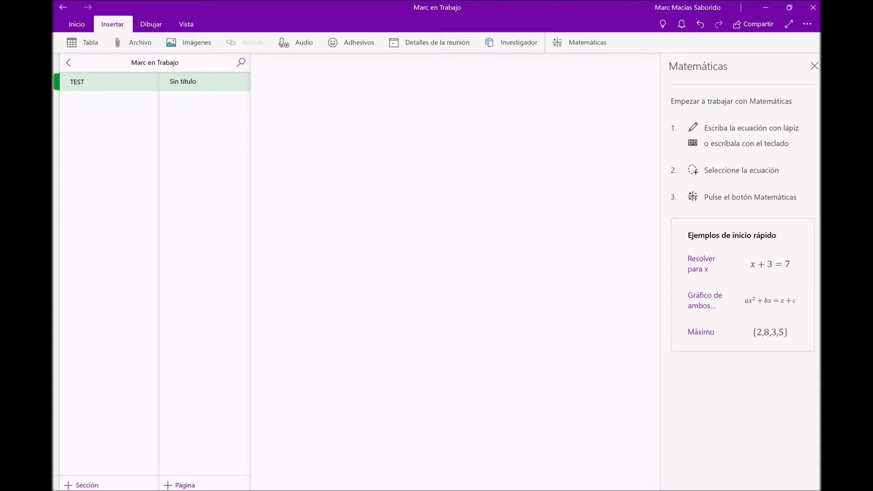
# Handwrite x + 3 = 7 in ink, then choose Lasso Select on the Dibujar tab.
pyautogui.moveTo(318, 152); pyautogui.dragTo(287, 190)
pyautogui.moveTo(289, 145); pyautogui.dragTo(322, 201)
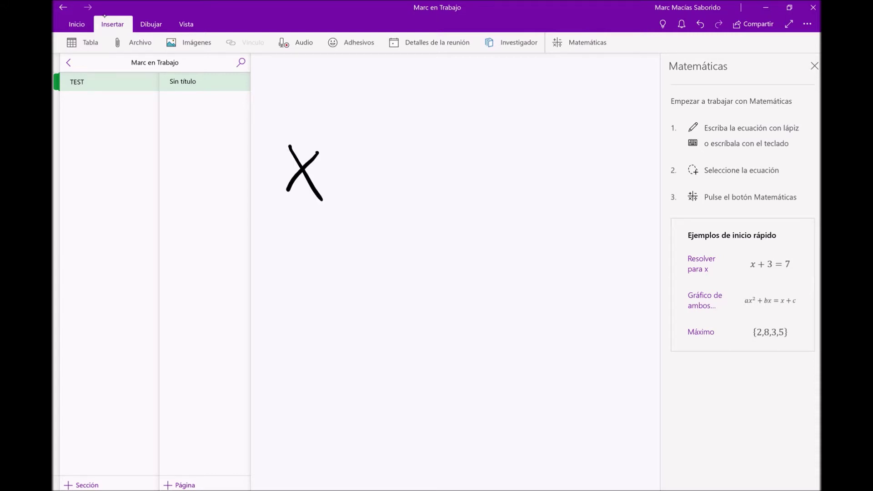
pyautogui.moveTo(334, 165)
pyautogui.mouseDown()
pyautogui.moveTo(361, 164)
pyautogui.moveTo(349, 179)
pyautogui.mouseUp()
pyautogui.moveTo(386, 148)
pyautogui.mouseDown()
pyautogui.moveTo(394, 173)
pyautogui.moveTo(379, 201)
pyautogui.mouseUp()
pyautogui.moveTo(447, 167)
pyautogui.mouseDown()
pyautogui.moveTo(472, 166)
pyautogui.moveTo(473, 185)
pyautogui.mouseUp()
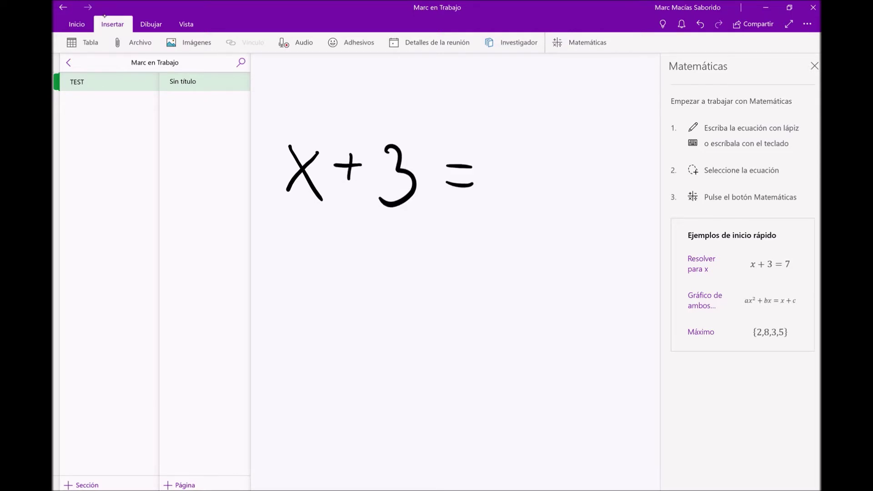
pyautogui.moveTo(494, 149); pyautogui.dragTo(517, 231)
pyautogui.moveTo(546, 190); pyautogui.dragTo(505, 195)
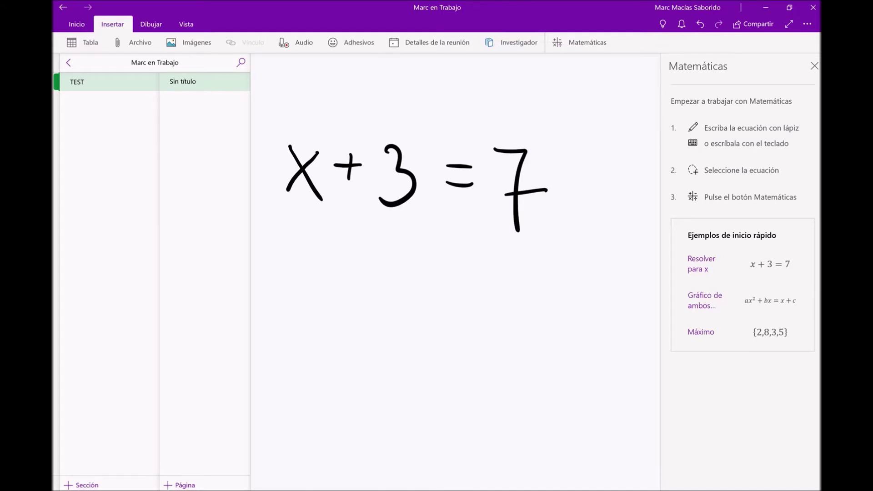
pyautogui.click(151, 24)
pyautogui.click(90, 42)
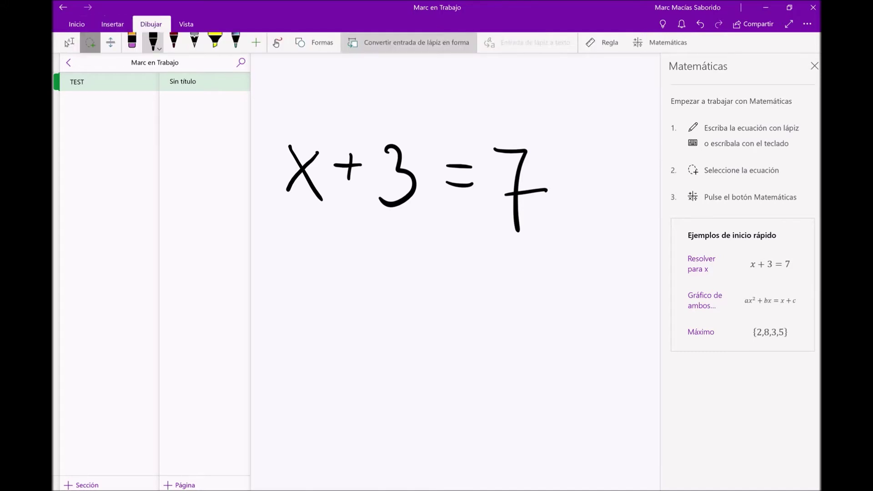
# Lasso the handwritten equation and apply Resolver para x to get x = 4.
pyautogui.moveTo(275, 119)
pyautogui.mouseDown()
pyautogui.moveTo(507, 111)
pyautogui.moveTo(268, 236)
pyautogui.moveTo(260, 184)
pyautogui.moveTo(266, 150)
pyautogui.mouseUp()
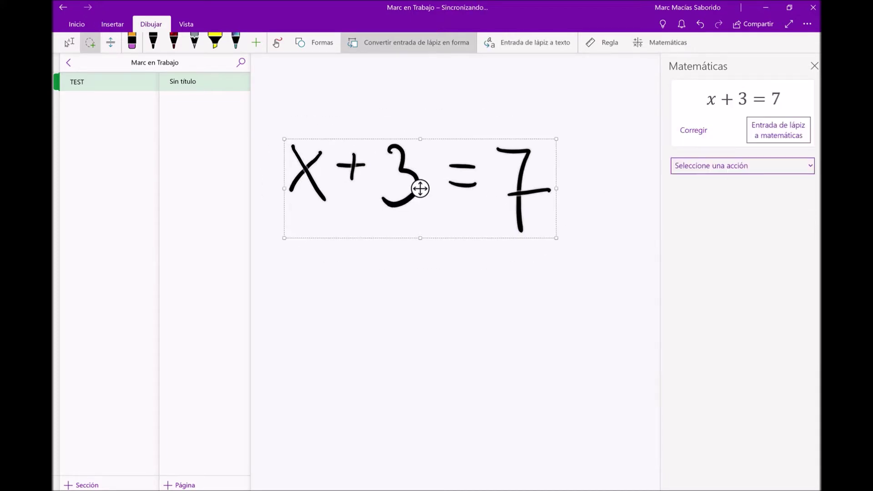
pyautogui.hotkey('alt', 'Down')
pyautogui.press('Down')
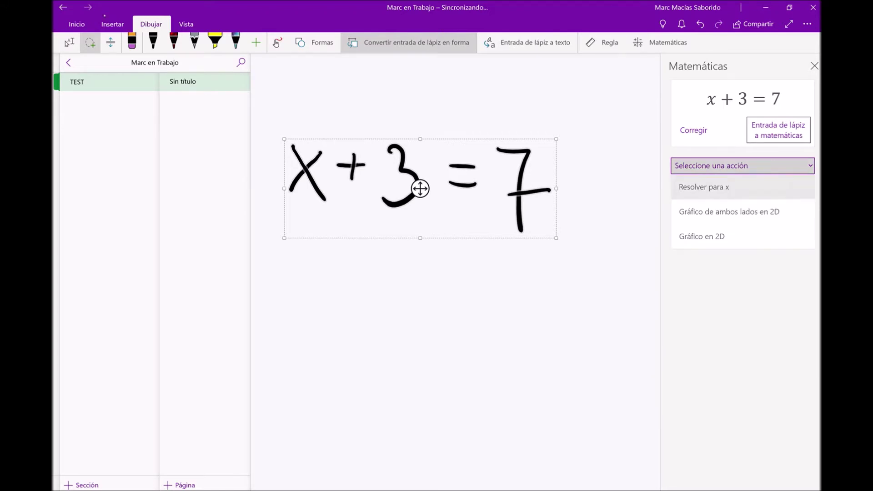
pyautogui.press('Up')
pyautogui.press('Down')
pyautogui.press('Return')
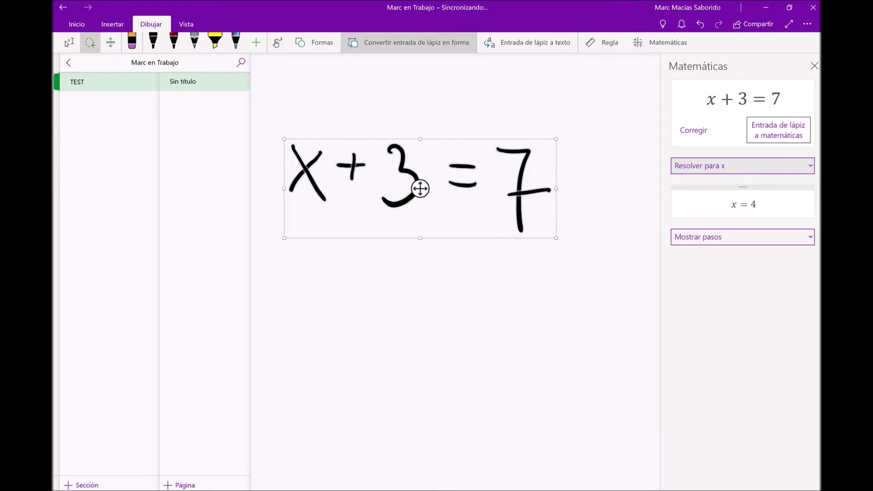
# Show the solution steps using 'Pasos para resolver una ecuación lineal'.
pyautogui.press('Tab')
pyautogui.press('Return')
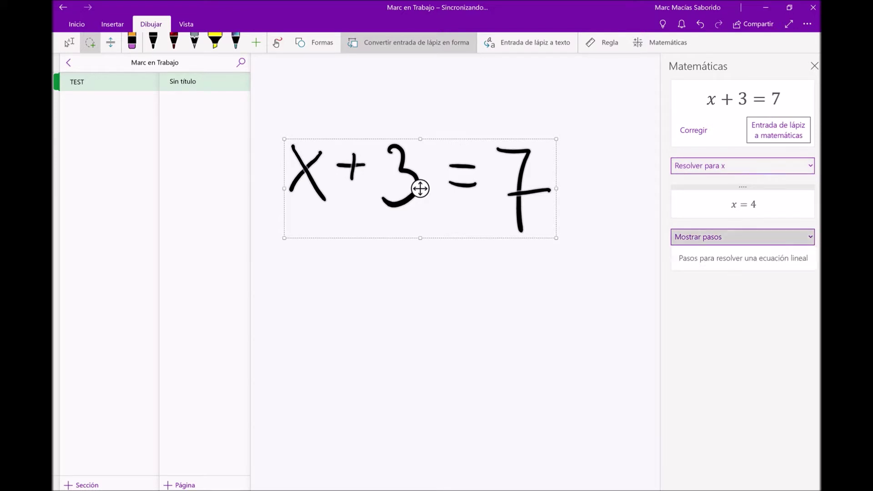
pyautogui.press('Down')
pyautogui.press('Return')
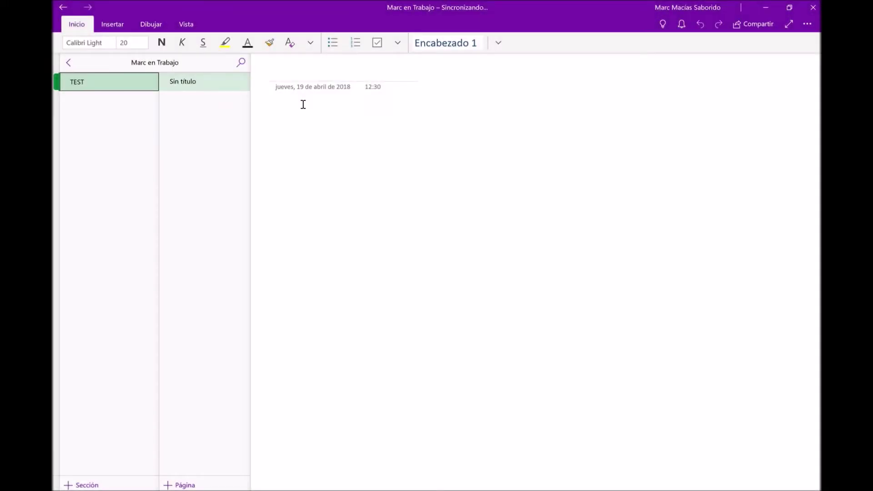
# Write a large 'Hola!' on the page with the red pen.
pyautogui.hotkey('alt', 'd')
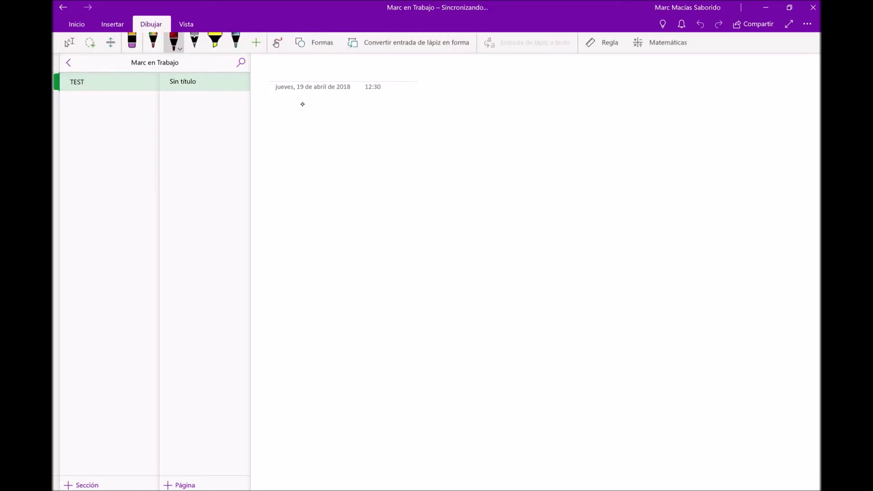
pyautogui.moveTo(283, 167); pyautogui.dragTo(285, 262)
pyautogui.moveTo(278, 224); pyautogui.dragTo(324, 225)
pyautogui.moveTo(318, 163); pyautogui.dragTo(311, 262)
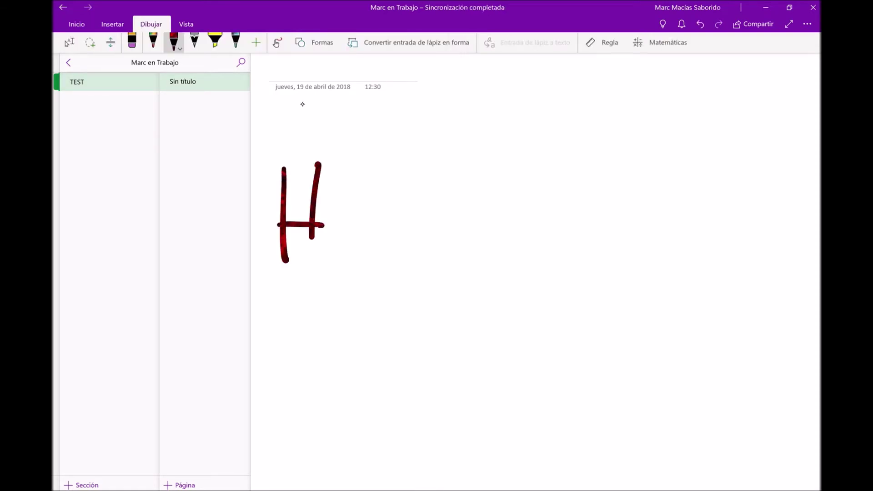
pyautogui.moveTo(345, 230); pyautogui.dragTo(336, 230)
pyautogui.moveTo(368, 159); pyautogui.dragTo(373, 263)
pyautogui.moveTo(404, 225)
pyautogui.mouseDown()
pyautogui.moveTo(396, 240)
pyautogui.moveTo(410, 250)
pyautogui.mouseUp()
pyautogui.moveTo(441, 153); pyautogui.dragTo(429, 282)
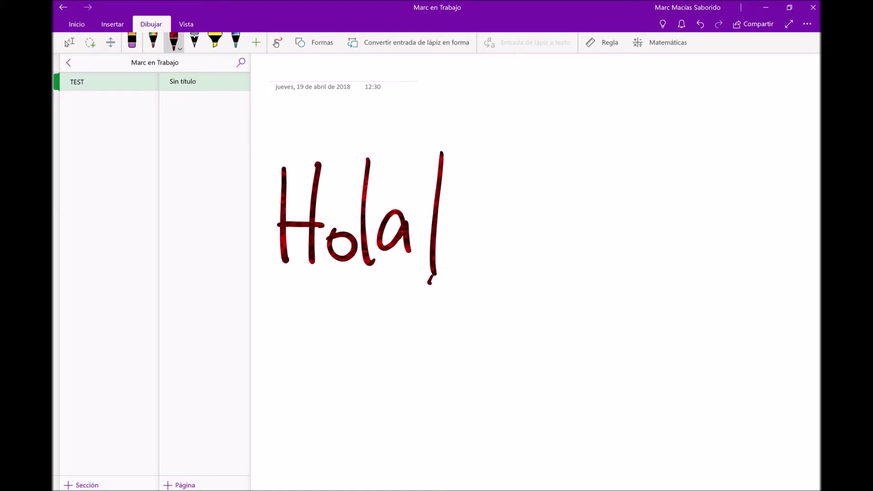
pyautogui.click(186, 24)
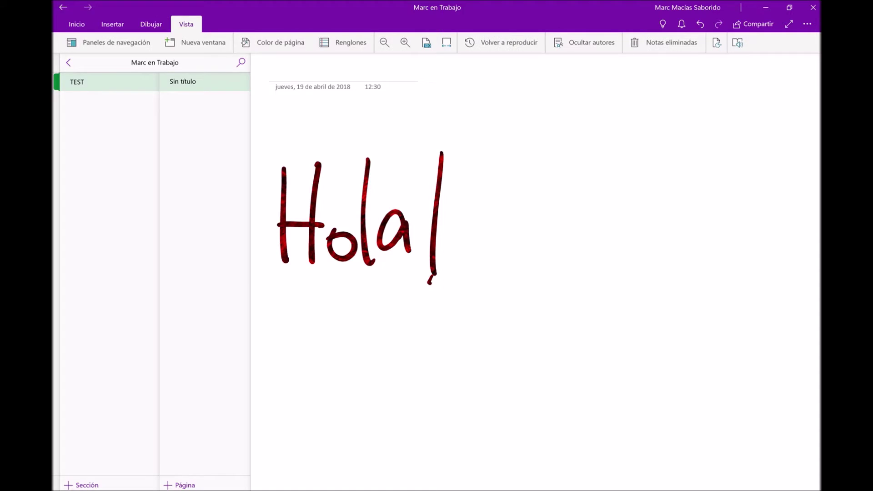
# Set the page colour to light pink via Vista > Color de página.
pyautogui.click(273, 42)
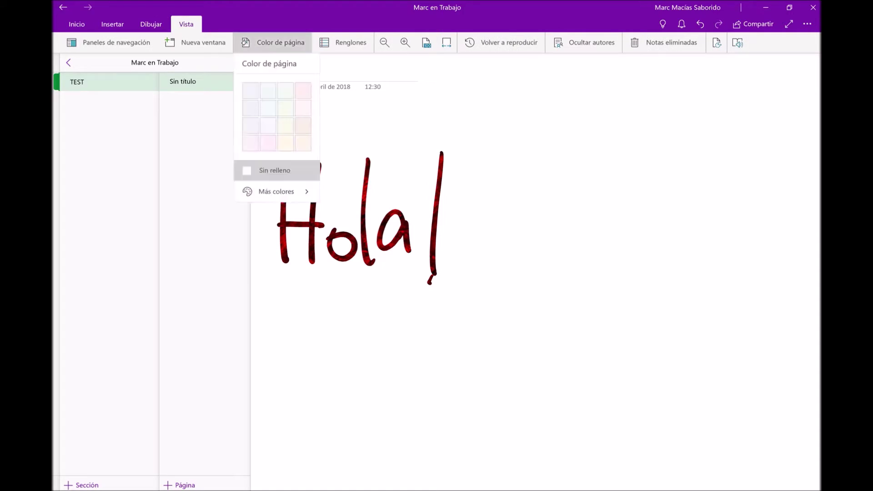
pyautogui.click(302, 104)
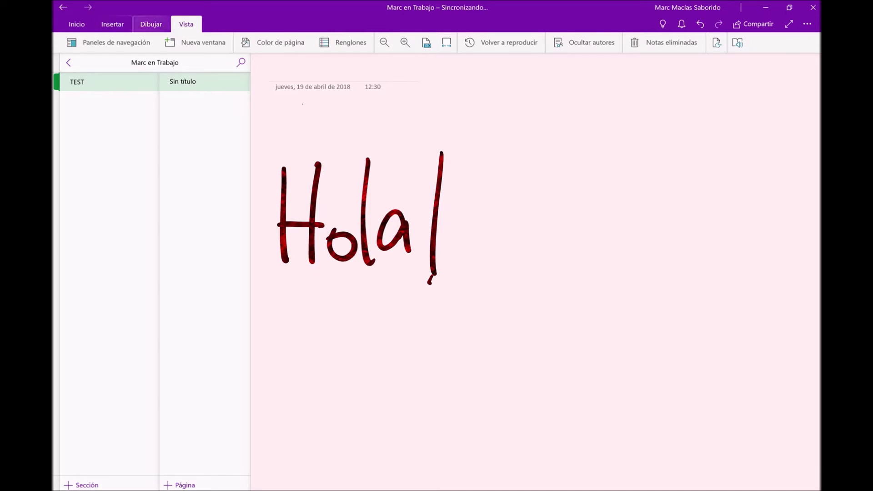
pyautogui.click(113, 24)
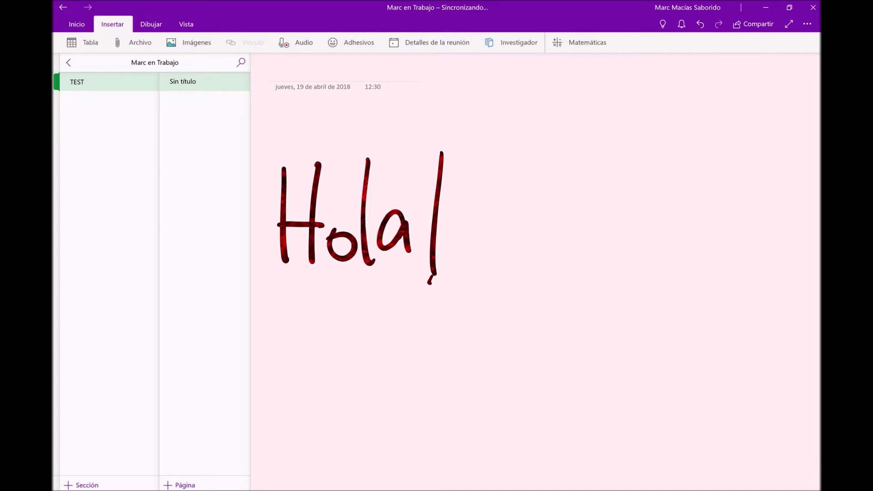
# Look through the Archivo and Imágenes options, then open the Adhesivos sticker pane.
pyautogui.click(134, 42)
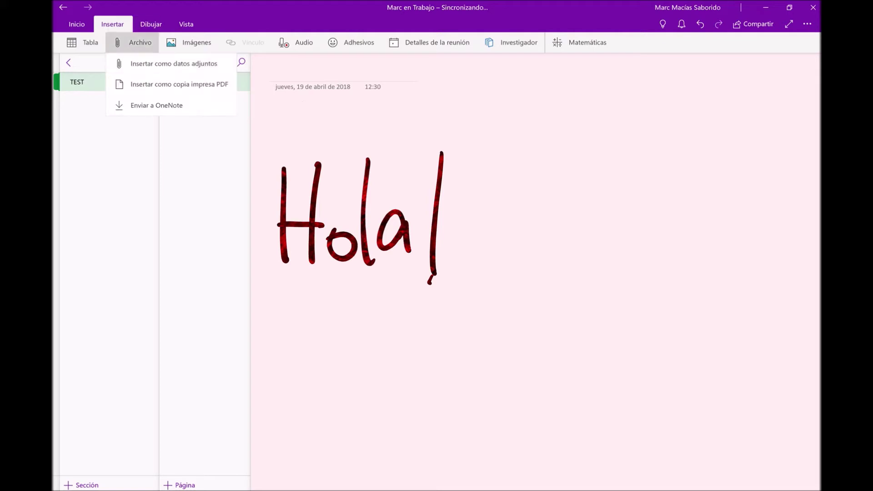
pyautogui.click(189, 42)
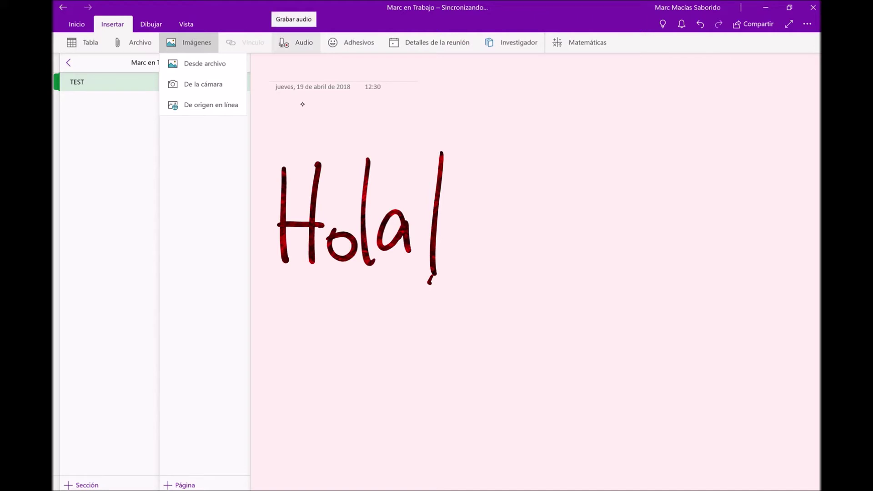
pyautogui.click(351, 43)
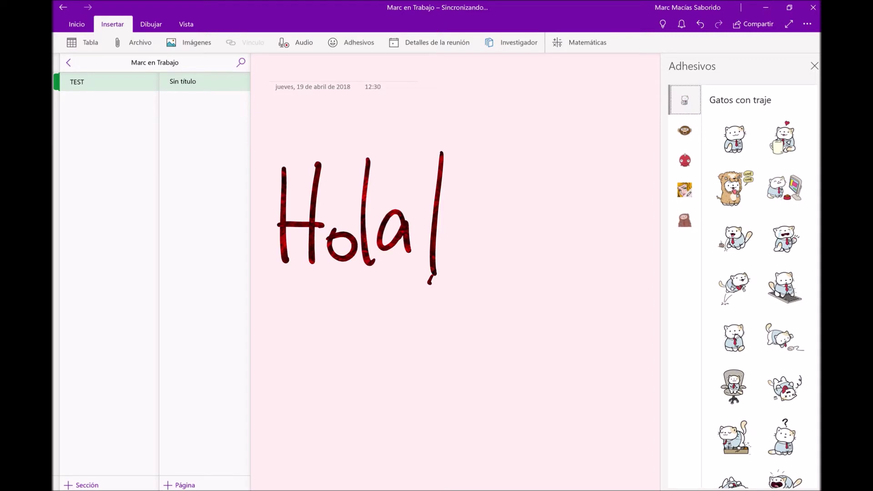
# Browse the sticker sets and insert the sloth-at-laptop sticker onto the page.
pyautogui.scroll(-2, 759, 272)
pyautogui.scroll(-2, 759, 272)
pyautogui.click(684, 130)
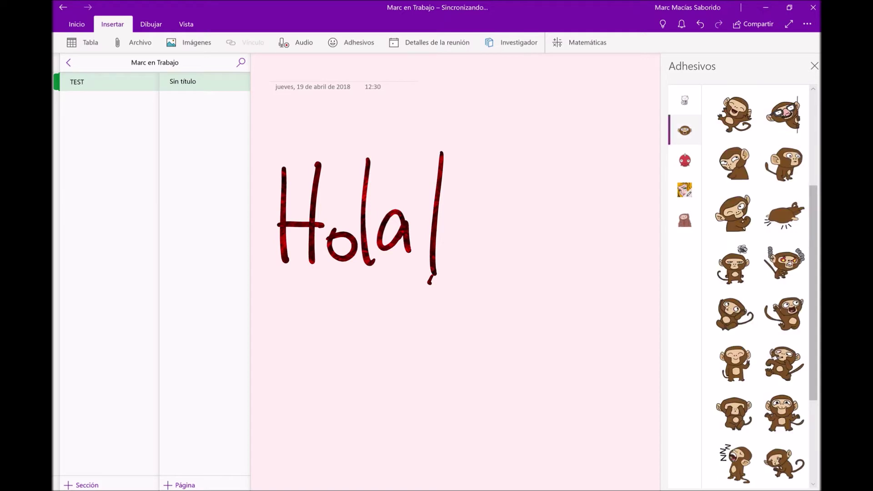
pyautogui.click(684, 160)
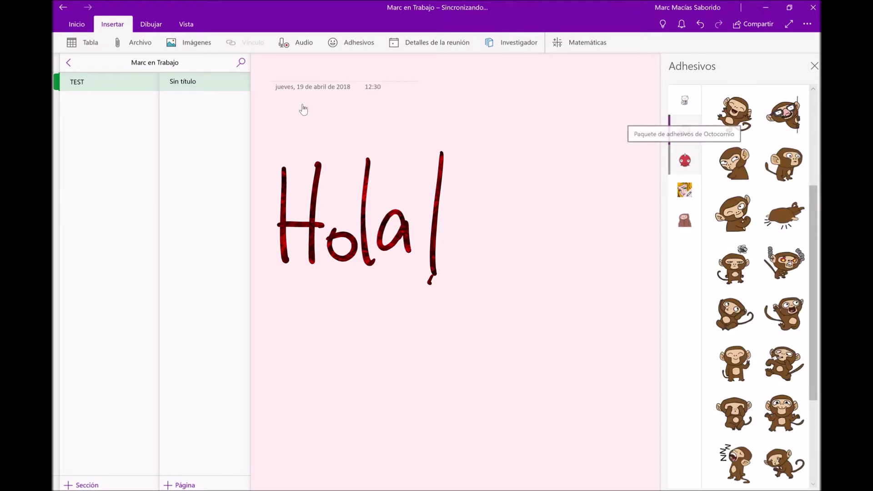
pyautogui.click(684, 189)
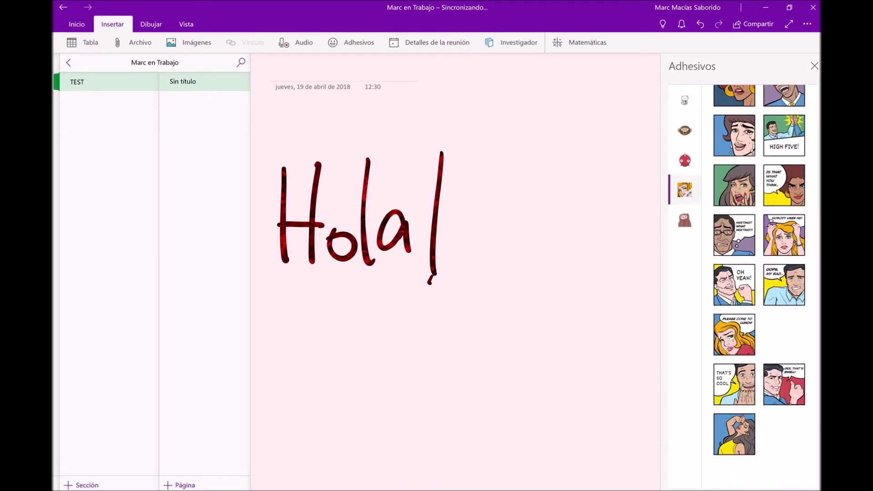
pyautogui.click(684, 220)
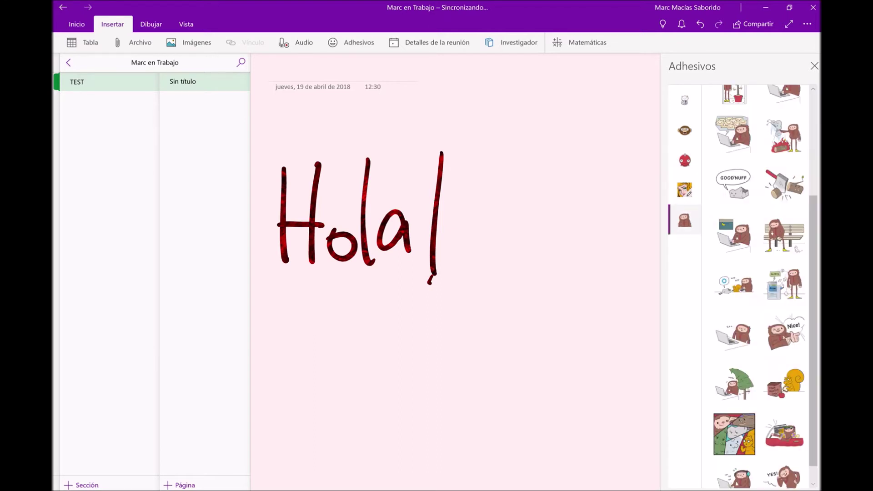
pyautogui.click(734, 234)
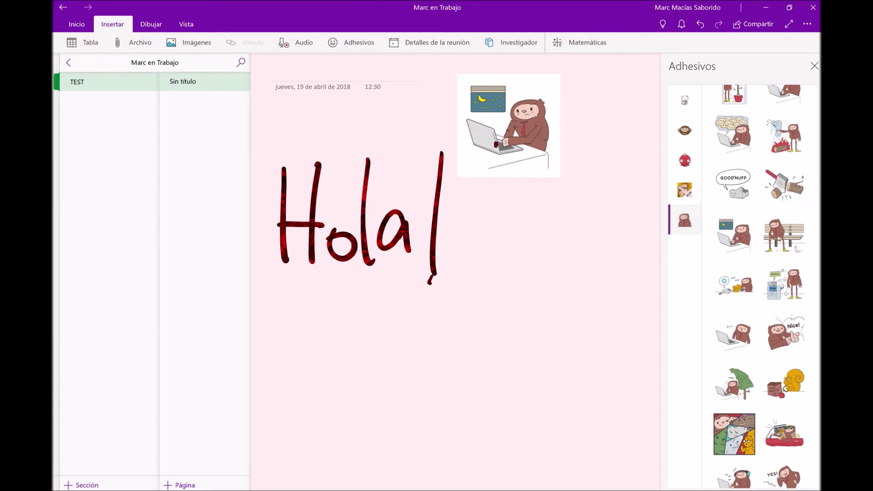
# Move the sloth sticker to the right of 'Hola!'.
pyautogui.click(509, 126)
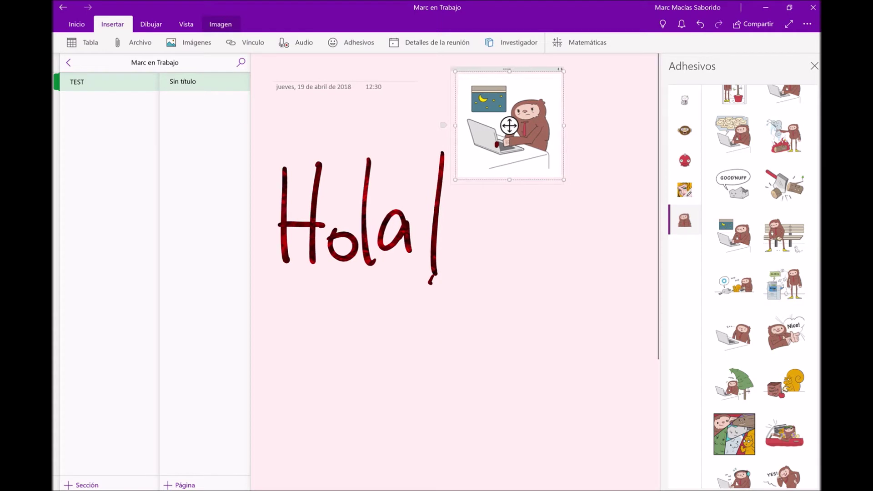
pyautogui.moveTo(509, 126); pyautogui.dragTo(562, 202)
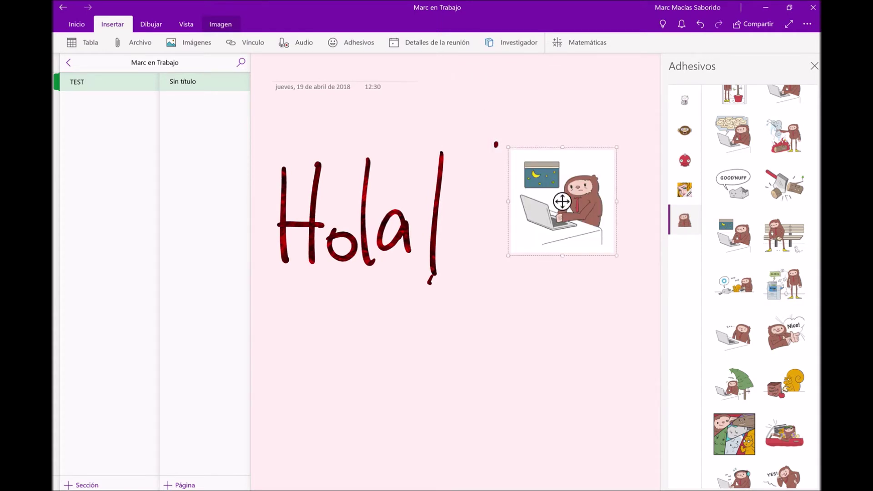
pyautogui.hotkey('alt', 'd')
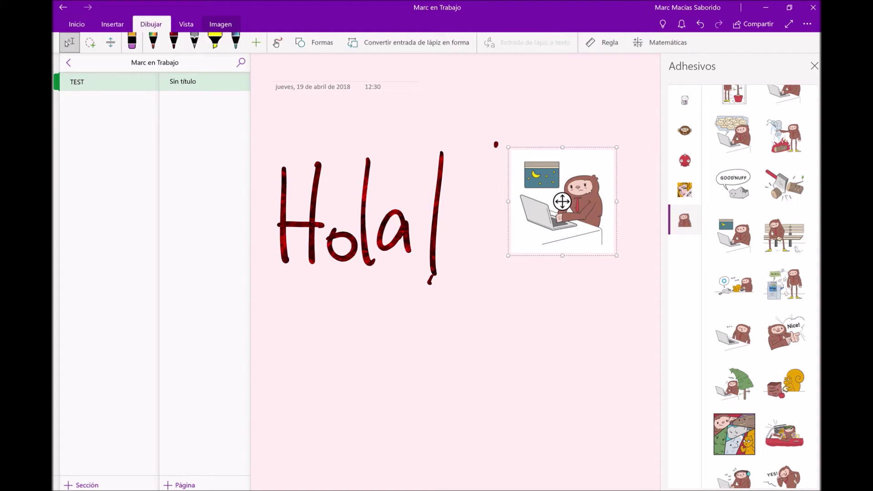
# Undo the old '!', redraw it with the dark red pen, and close the Adhesivos pane.
pyautogui.click(132, 42)
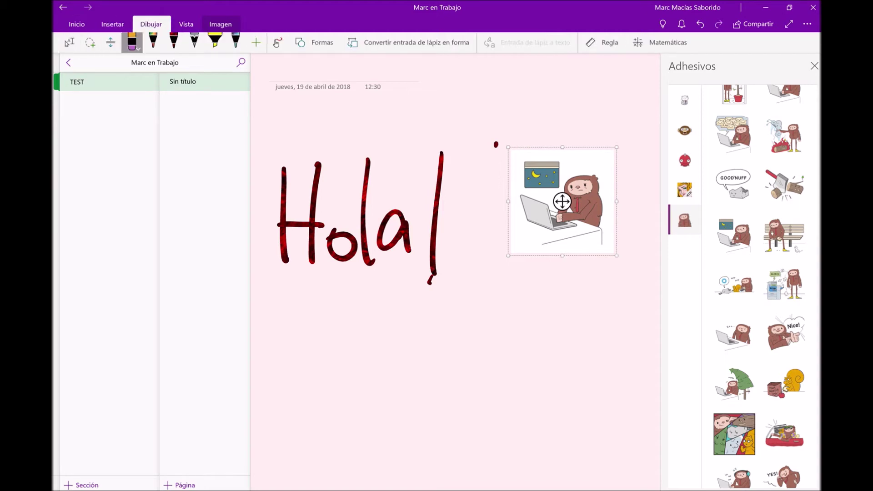
pyautogui.click(496, 144)
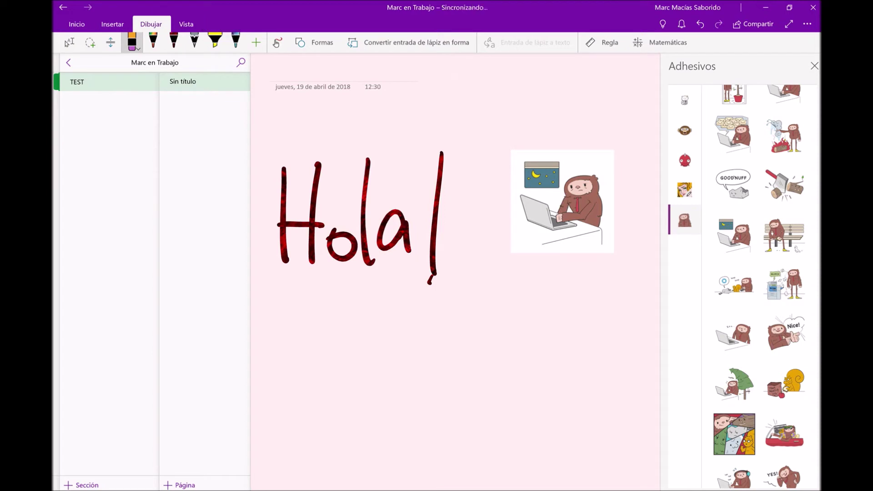
pyautogui.hotkey('ctrl', 'z')
pyautogui.hotkey('ctrl', 'z')
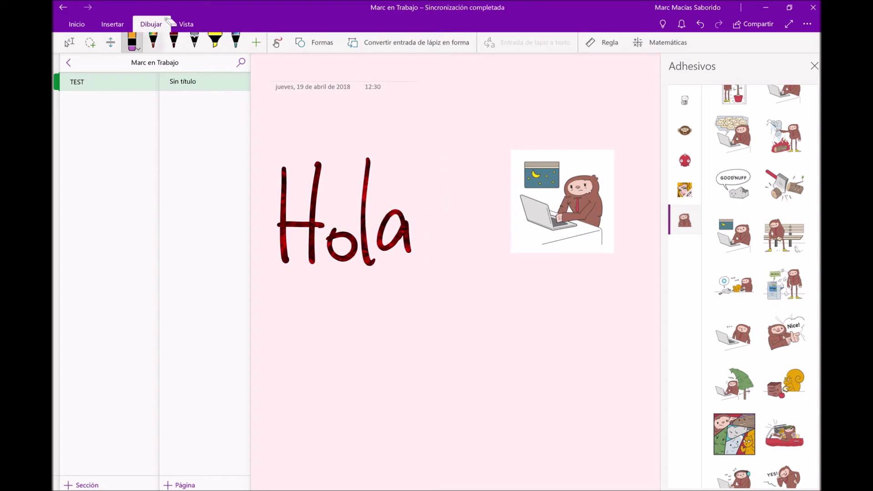
pyautogui.click(173, 41)
pyautogui.moveTo(449, 165)
pyautogui.mouseDown()
pyautogui.moveTo(426, 286)
pyautogui.moveTo(450, 291)
pyautogui.mouseUp()
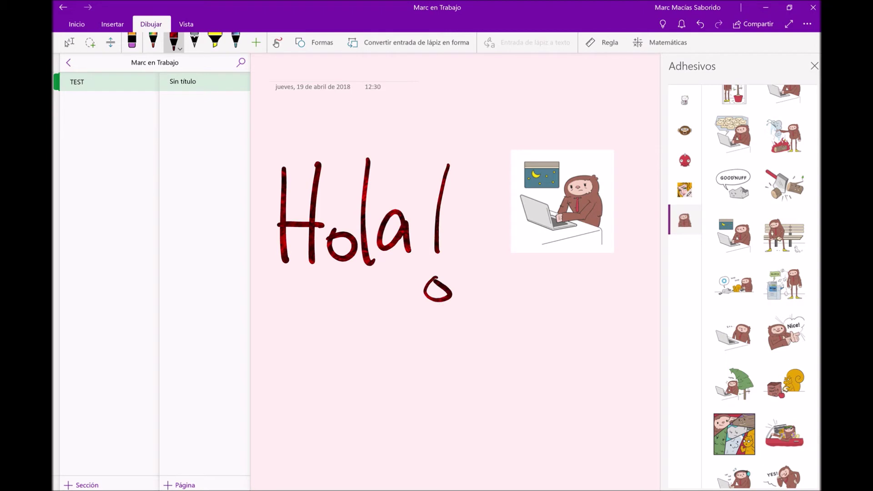
pyautogui.click(814, 66)
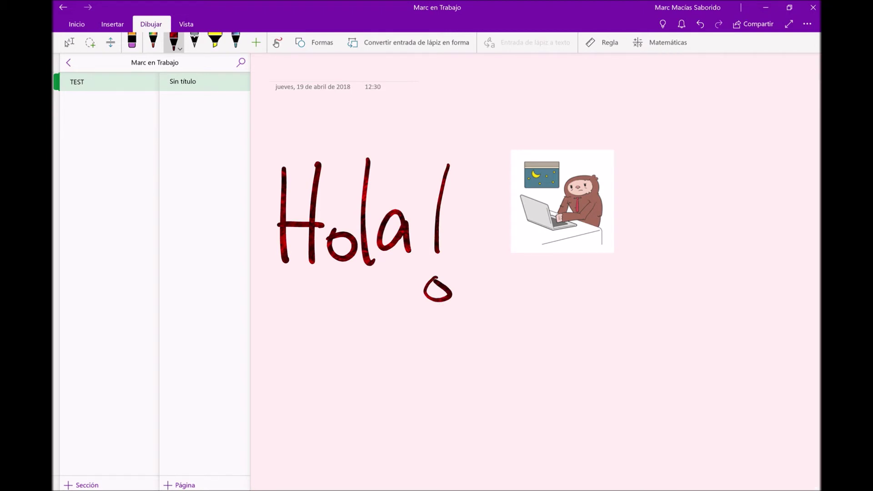
pyautogui.click(214, 41)
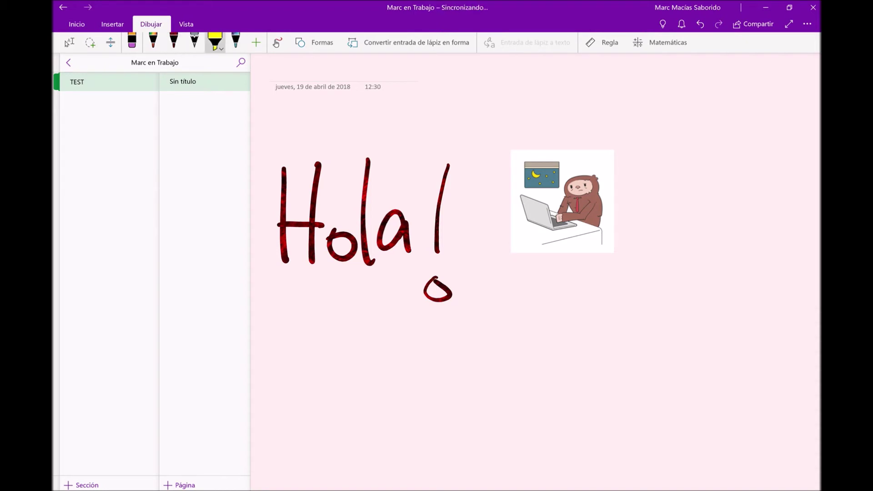
# Zigzag yellow highlighter across 'Hola!' and frame the sloth sticker with it.
pyautogui.moveTo(273, 131)
pyautogui.mouseDown()
pyautogui.moveTo(460, 129)
pyautogui.moveTo(463, 193)
pyautogui.moveTo(423, 228)
pyautogui.moveTo(409, 314)
pyautogui.moveTo(467, 335)
pyautogui.mouseUp()
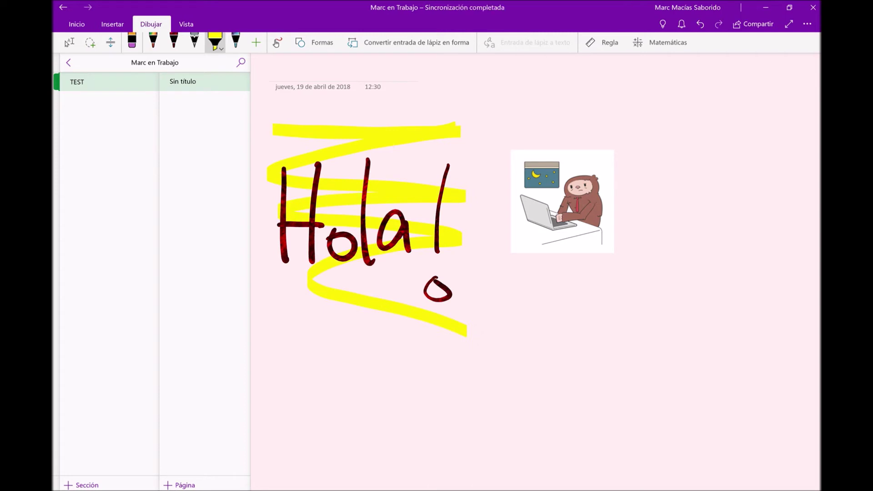
pyautogui.moveTo(617, 143)
pyautogui.mouseDown()
pyautogui.moveTo(473, 148)
pyautogui.moveTo(508, 269)
pyautogui.moveTo(636, 252)
pyautogui.moveTo(615, 142)
pyautogui.mouseUp()
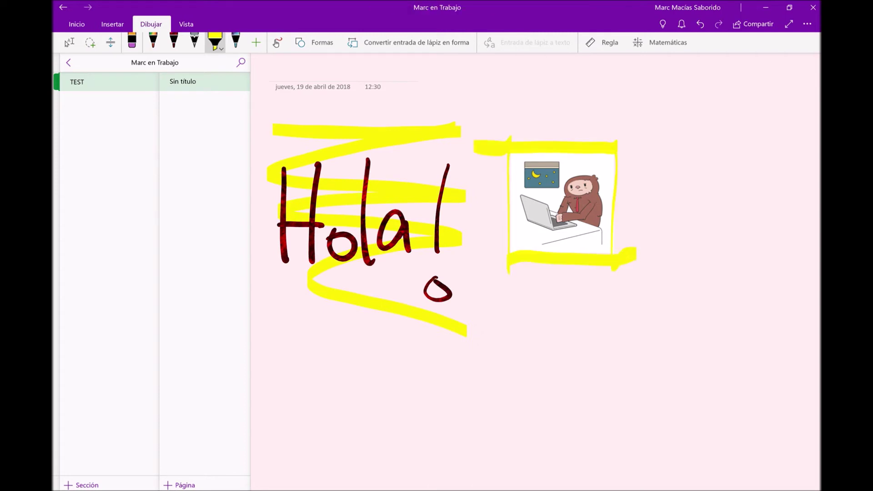
pyautogui.click(602, 43)
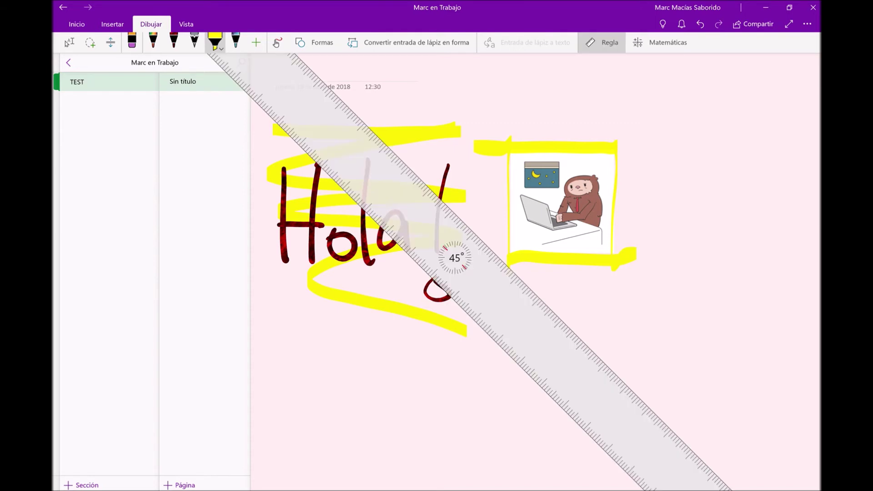
# Level the ruler at 0° near the bottom and trace a straight yellow highlighter line along it.
pyautogui.moveTo(454, 258)
pyautogui.mouseDown()
pyautogui.moveTo(493, 259)
pyautogui.moveTo(510, 306)
pyautogui.moveTo(504, 435)
pyautogui.mouseUp()
pyautogui.click(69, 42)
pyautogui.click(214, 42)
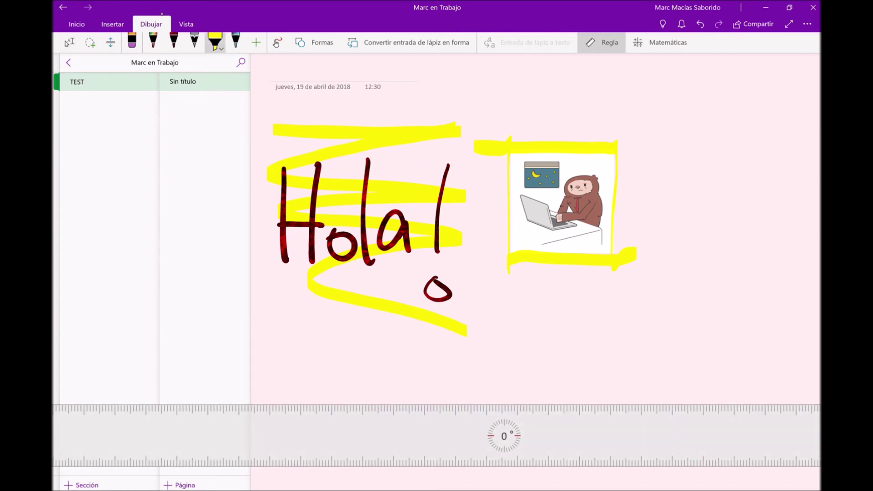
pyautogui.moveTo(258, 398); pyautogui.dragTo(717, 398)
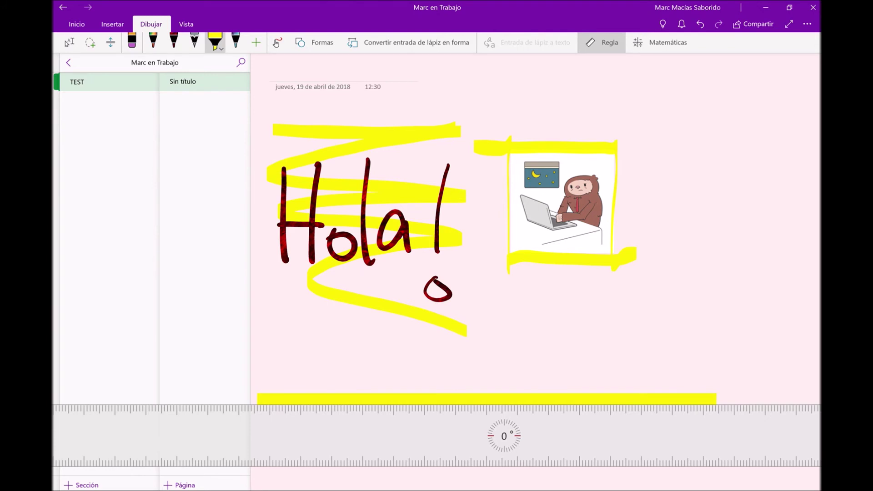
pyautogui.click(152, 41)
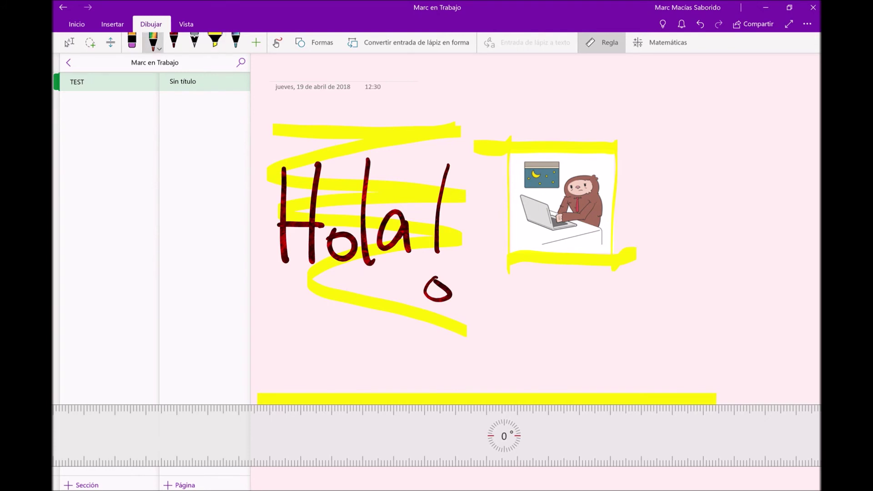
# Scribble dense rainbow glitter ink across the space right of the sloth sticker.
pyautogui.moveTo(668, 141)
pyautogui.mouseDown()
pyautogui.moveTo(696, 227)
pyautogui.moveTo(711, 168)
pyautogui.moveTo(673, 145)
pyautogui.moveTo(682, 227)
pyautogui.moveTo(677, 218)
pyautogui.mouseUp()
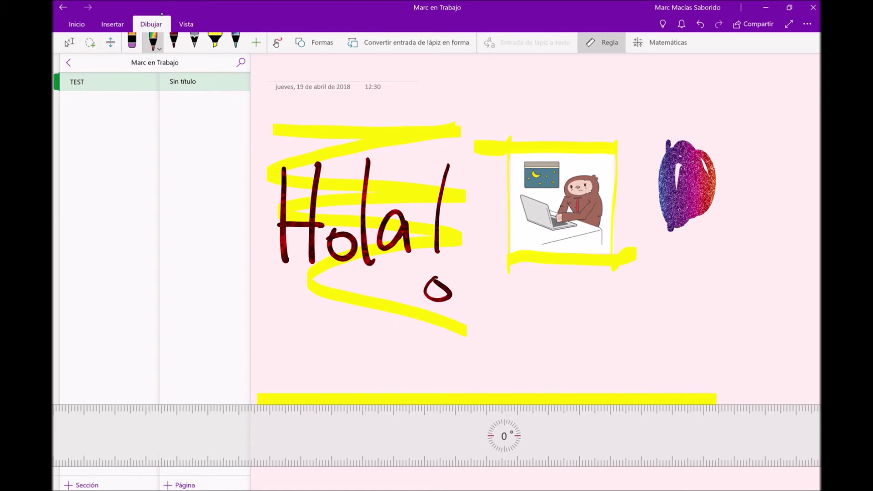
pyautogui.moveTo(654, 125)
pyautogui.mouseDown()
pyautogui.moveTo(675, 273)
pyautogui.moveTo(656, 266)
pyautogui.mouseUp()
pyautogui.moveTo(666, 218); pyautogui.dragTo(704, 230)
pyautogui.moveTo(705, 128); pyautogui.dragTo(709, 269)
pyautogui.moveTo(719, 134)
pyautogui.mouseDown()
pyautogui.moveTo(727, 277)
pyautogui.moveTo(750, 257)
pyautogui.mouseUp()
pyautogui.moveTo(770, 121)
pyautogui.mouseDown()
pyautogui.moveTo(773, 255)
pyautogui.moveTo(746, 271)
pyautogui.mouseUp()
pyautogui.moveTo(727, 138); pyautogui.dragTo(700, 250)
# Review the rainbow pen's colour and thickness options, then dismiss them.
pyautogui.click(153, 43)
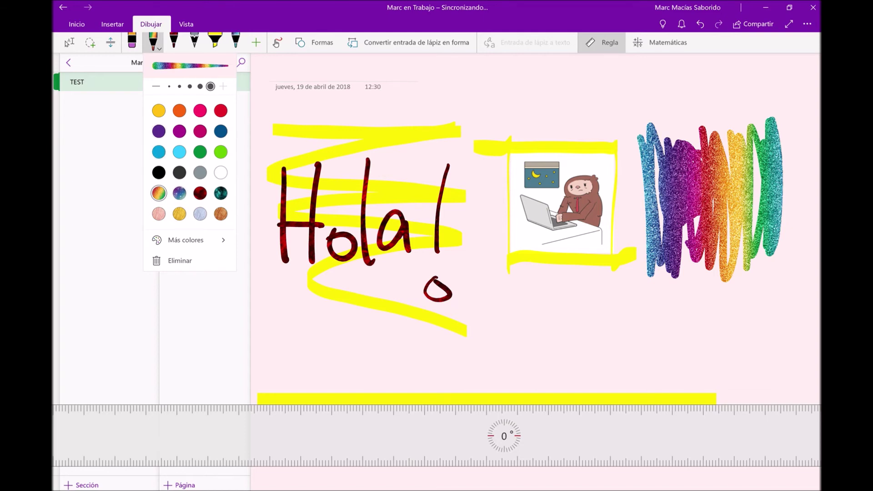
pyautogui.press('Escape')
pyautogui.hscroll(10, 531, 227)
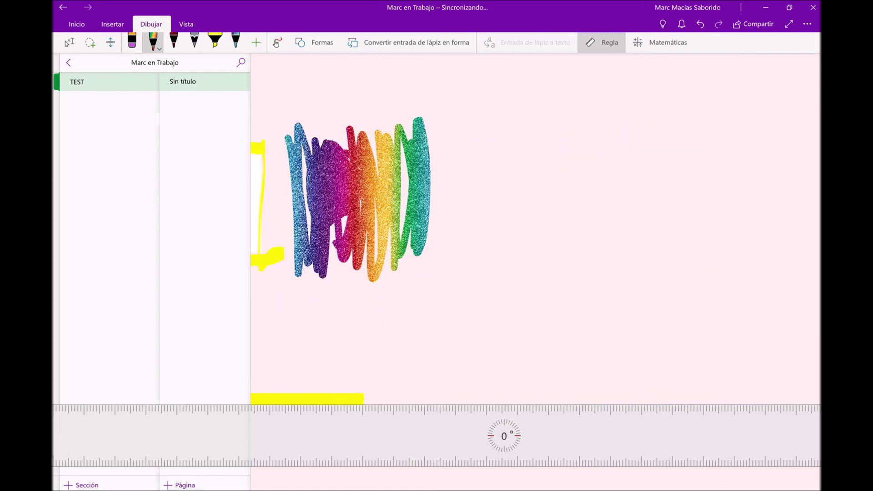
# Add a rainbow square from Formas, move it below 'Hola!' and shrink it.
pyautogui.click(69, 42)
pyautogui.click(314, 42)
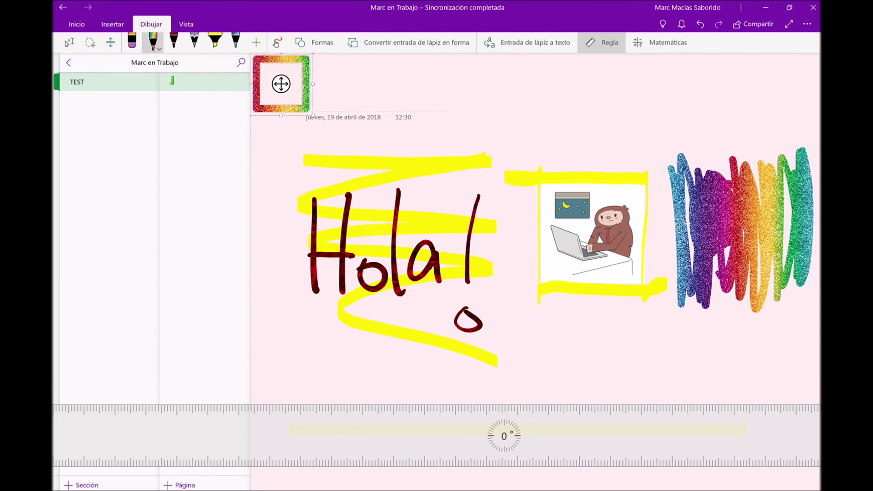
pyautogui.moveTo(281, 84)
pyautogui.mouseDown()
pyautogui.moveTo(458, 362)
pyautogui.moveTo(434, 329)
pyautogui.mouseUp()
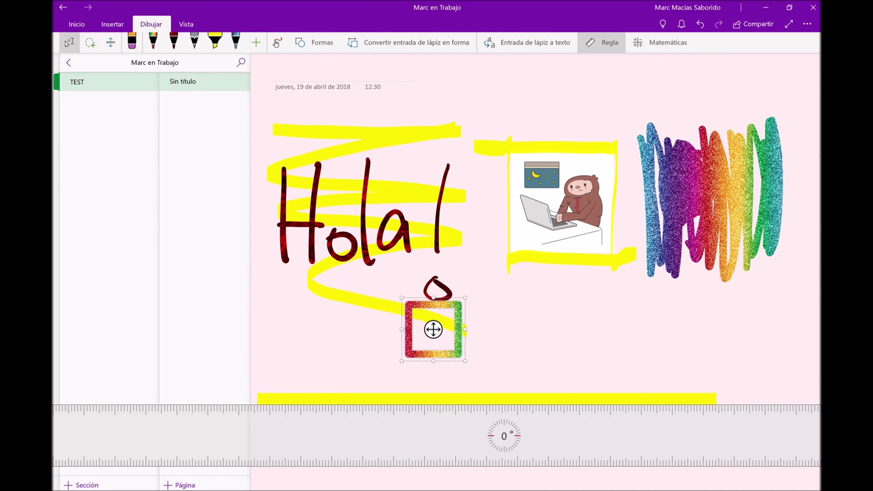
pyautogui.moveTo(402, 298)
pyautogui.mouseDown()
pyautogui.moveTo(312, 209)
pyautogui.moveTo(370, 267)
pyautogui.mouseUp()
pyautogui.hscroll(5, 418, 312)
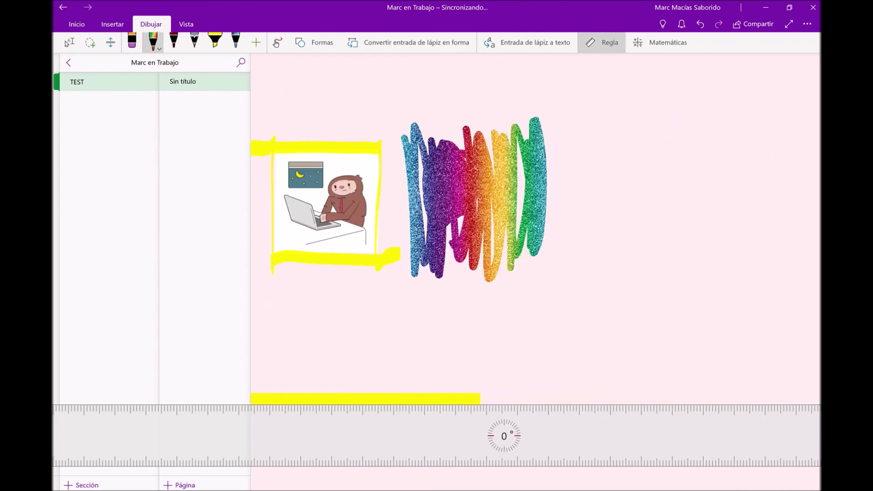
pyautogui.hscroll(5, 327, 307)
# With ink-to-shape conversion on, draw a rainbow glitter circle, square and triangle.
pyautogui.click(69, 42)
pyautogui.click(152, 42)
pyautogui.moveTo(574, 171); pyautogui.dragTo(577, 164)
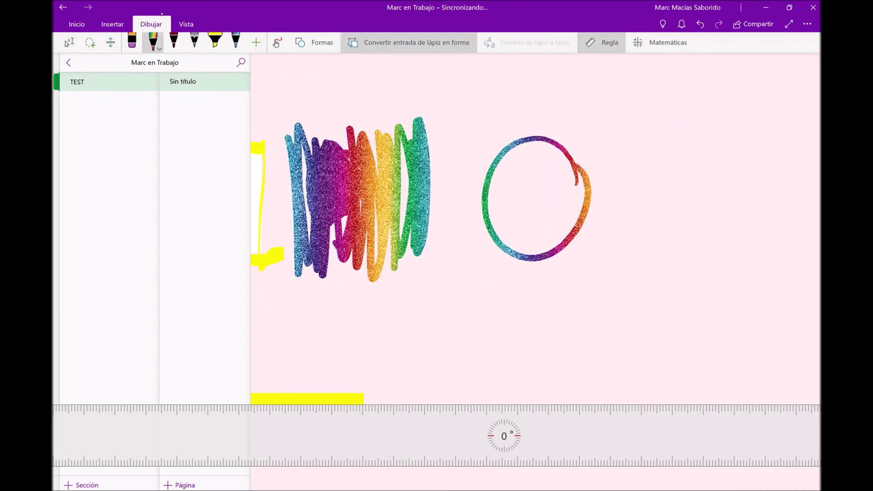
pyautogui.moveTo(628, 135)
pyautogui.mouseDown()
pyautogui.moveTo(631, 253)
pyautogui.moveTo(741, 137)
pyautogui.moveTo(622, 138)
pyautogui.mouseUp()
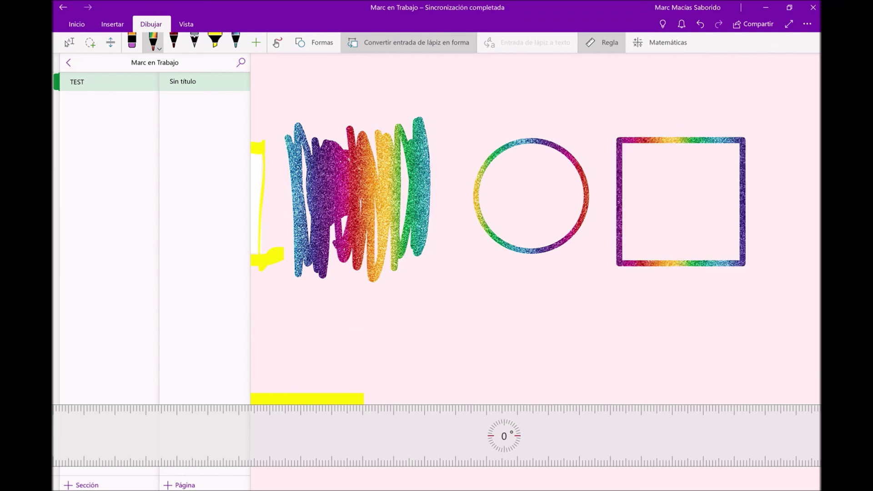
pyautogui.moveTo(518, 282); pyautogui.dragTo(509, 389)
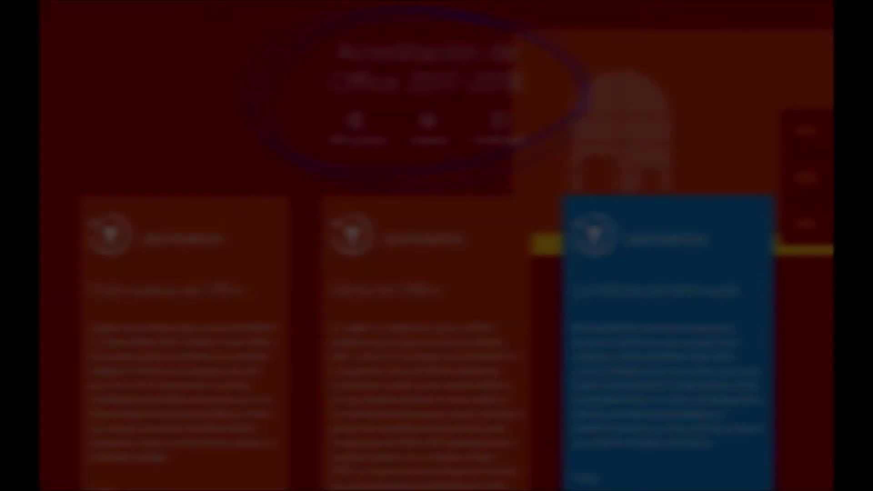